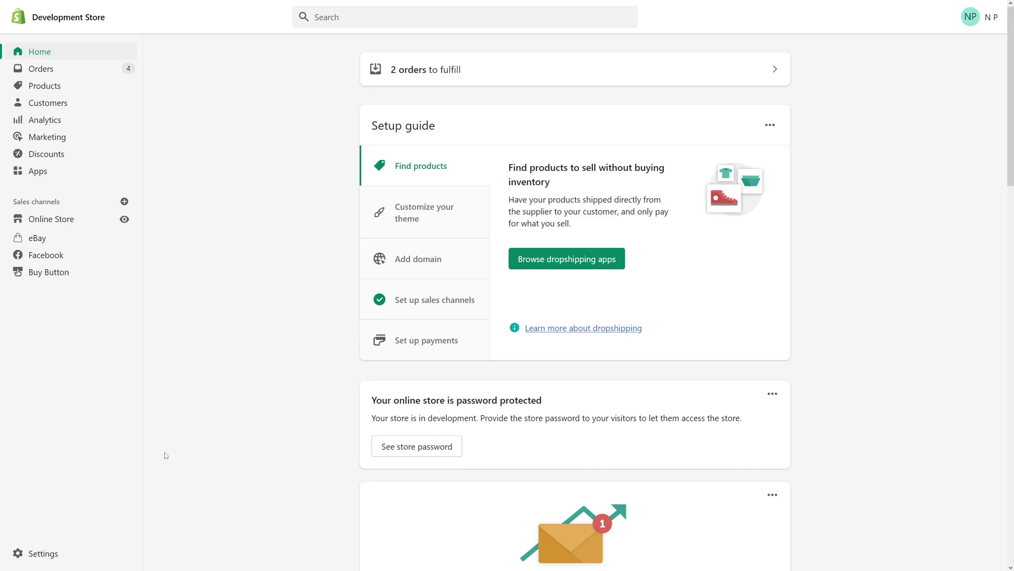
In Payments settings, switch Shopify Payments to a third-party provider and leave without saving
{"action": "left_click", "coordinate": [43, 553]}
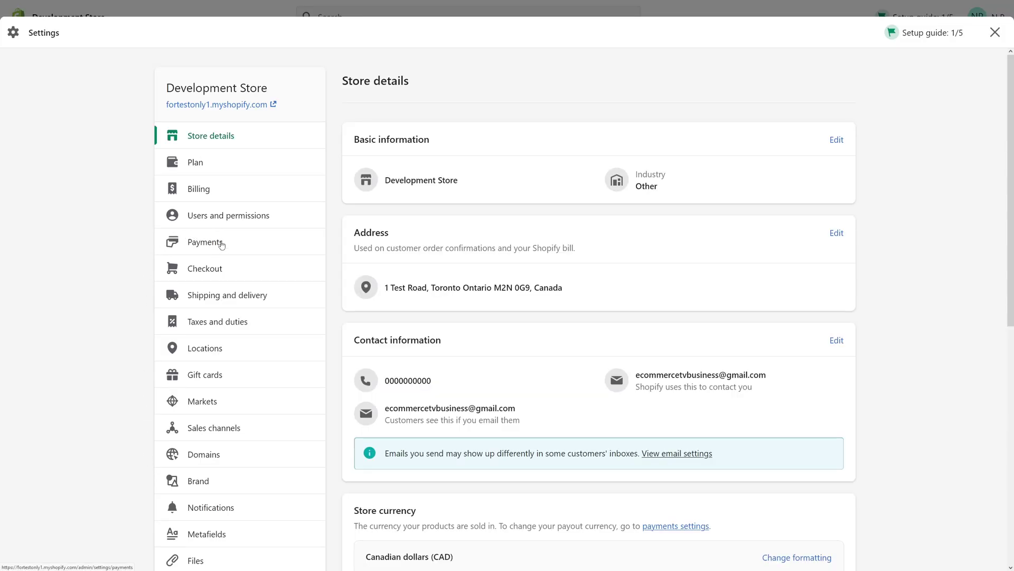
{"action": "left_click", "coordinate": [223, 244]}
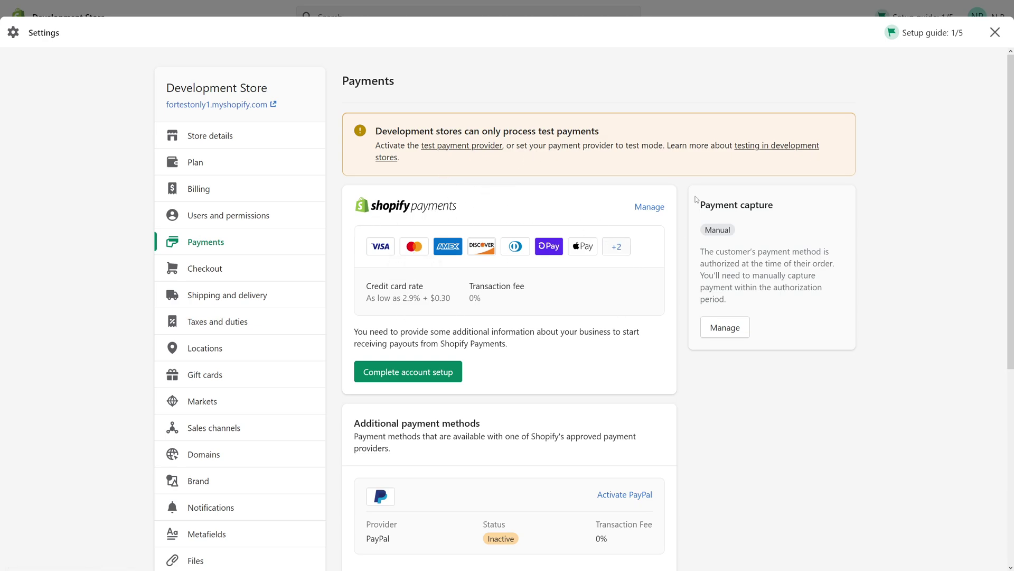
{"action": "left_click", "coordinate": [645, 207]}
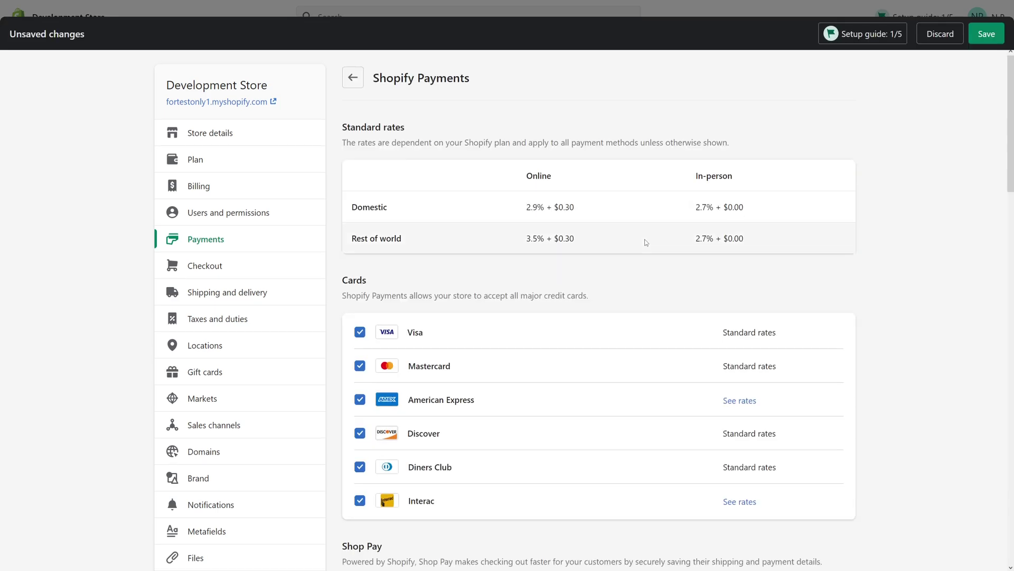
{"action": "scroll", "coordinate": [647, 237], "scroll_direction": "down", "scroll_amount": 15}
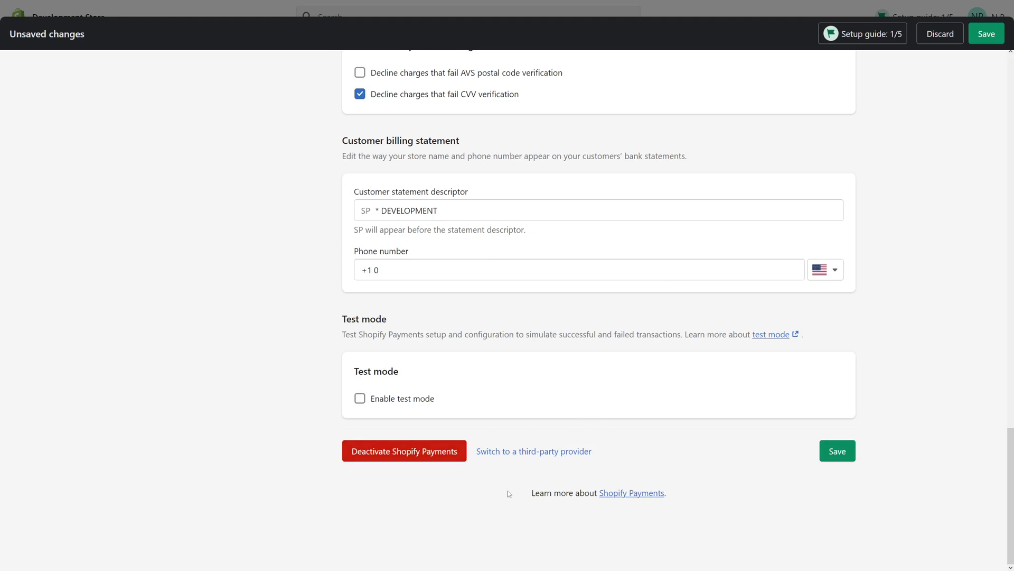
{"action": "left_click", "coordinate": [534, 452]}
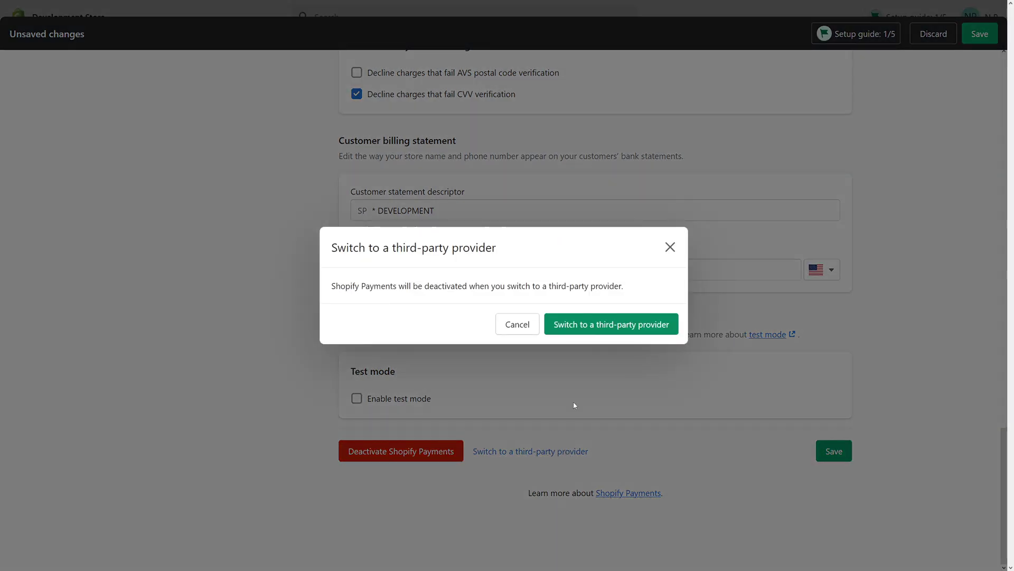
{"action": "left_click", "coordinate": [587, 324]}
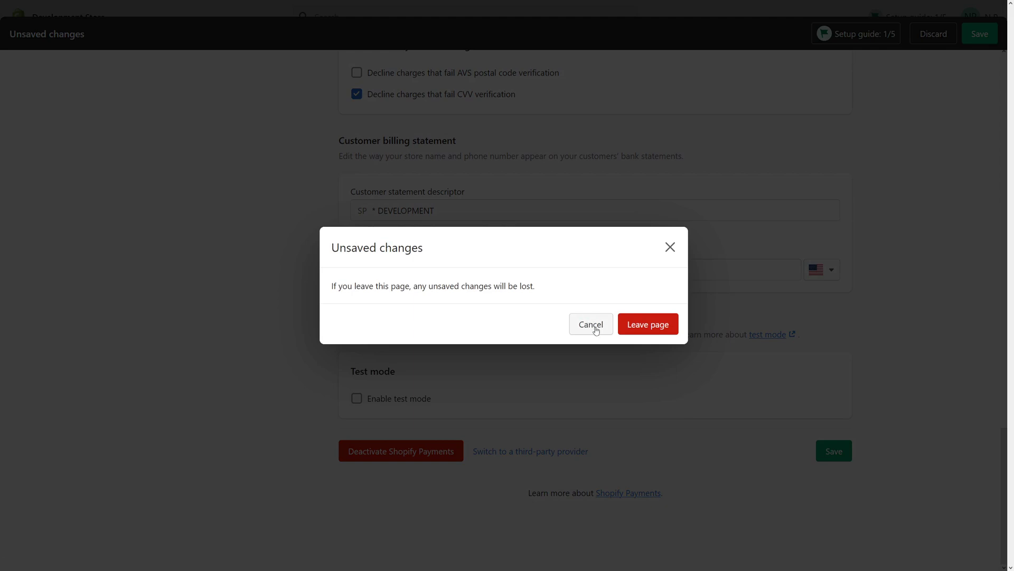
{"action": "left_click", "coordinate": [638, 328]}
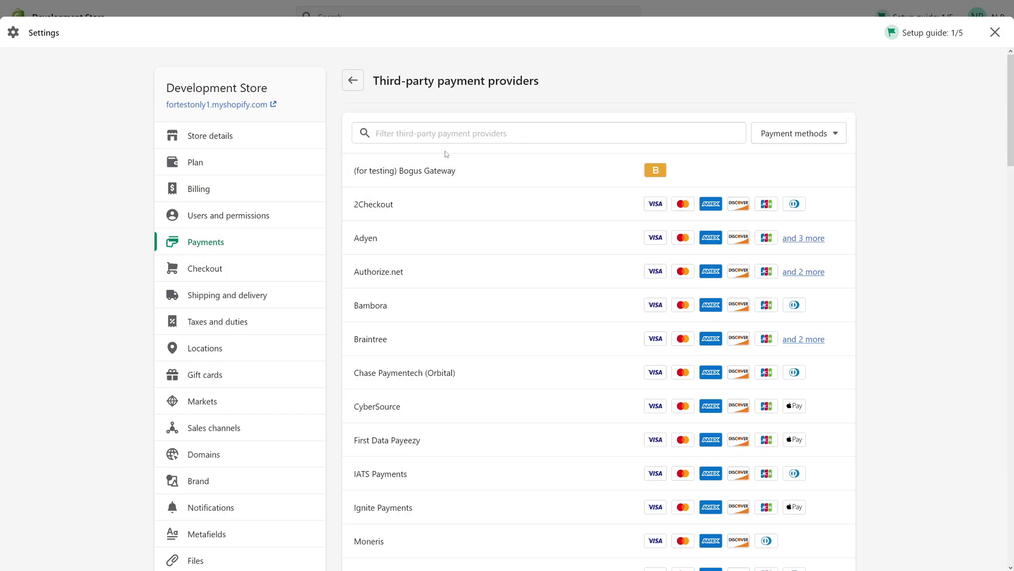
Filter payment providers for 'bo' and open (for testing) Bogus Gateway
{"action": "left_click", "coordinate": [459, 129]}
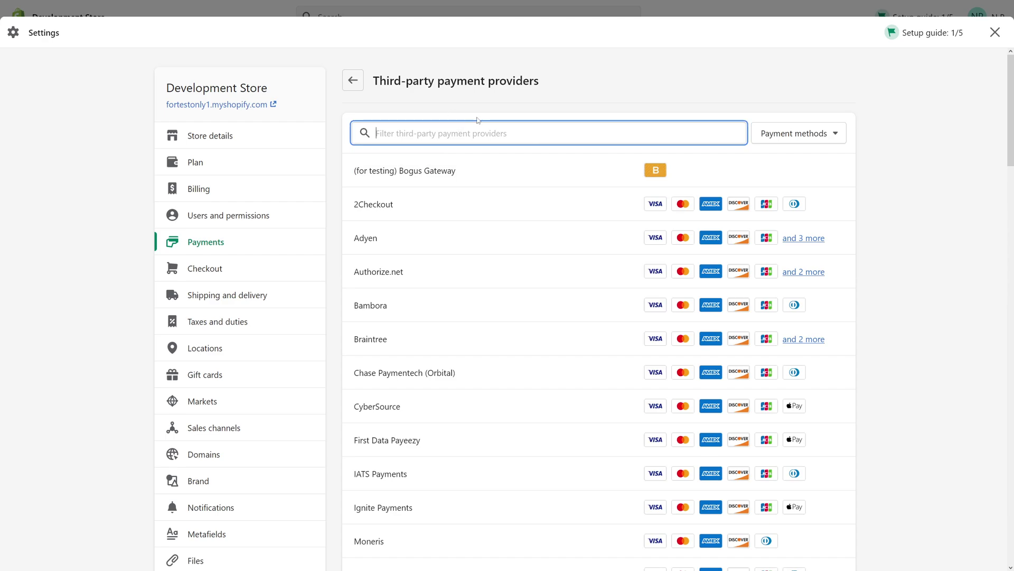
{"action": "type", "text": "bo"}
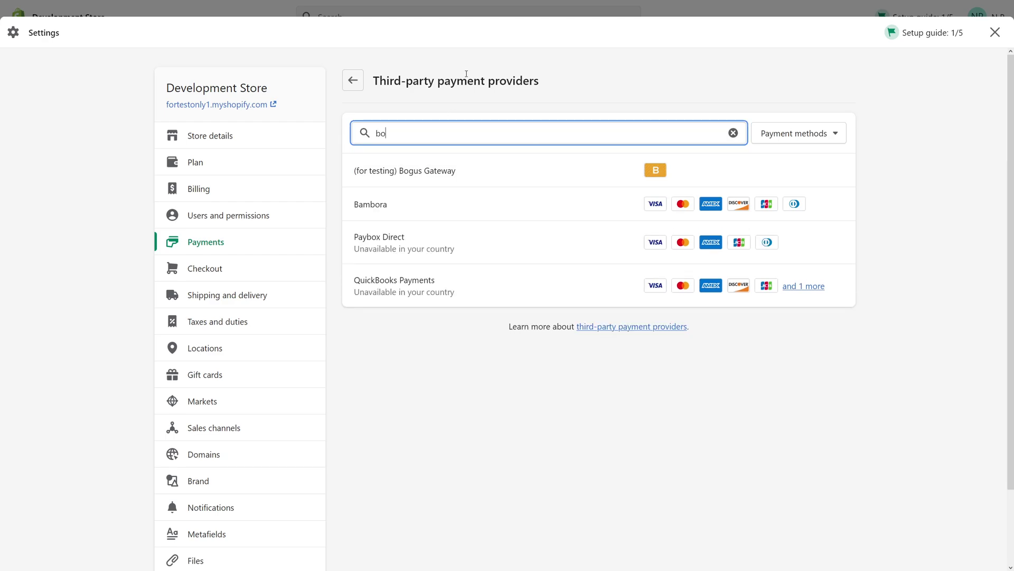
{"action": "left_click", "coordinate": [483, 173]}
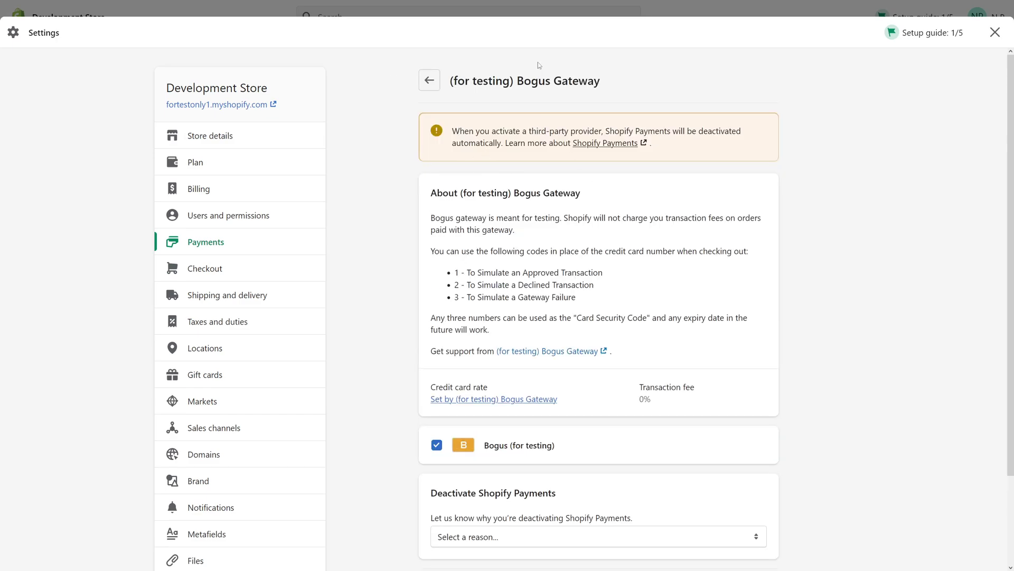
{"action": "scroll", "coordinate": [538, 65], "scroll_direction": "down", "scroll_amount": 2}
Give 'Other' with note 'test' as the deactivation reason and activate Bogus Gateway
{"action": "left_click", "coordinate": [602, 438]}
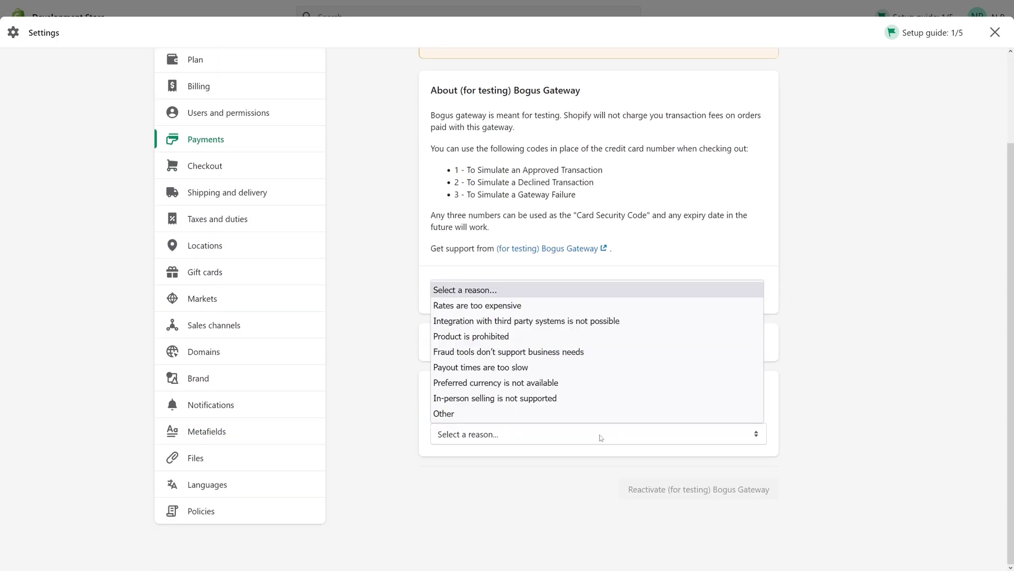
{"action": "left_click", "coordinate": [799, 356]}
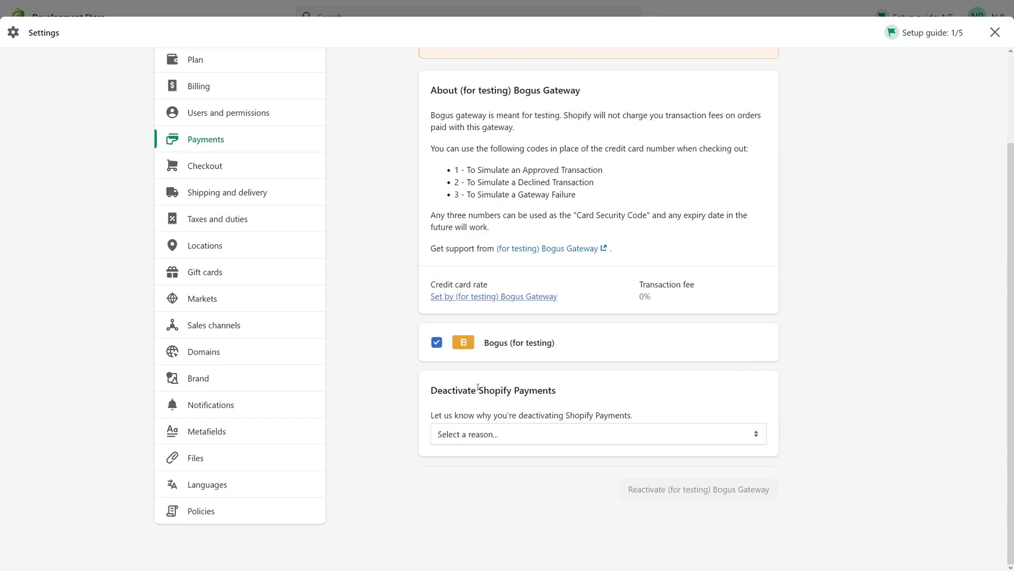
{"action": "left_click", "coordinate": [512, 439]}
{"action": "left_click", "coordinate": [496, 412]}
{"action": "left_click", "coordinate": [480, 455]}
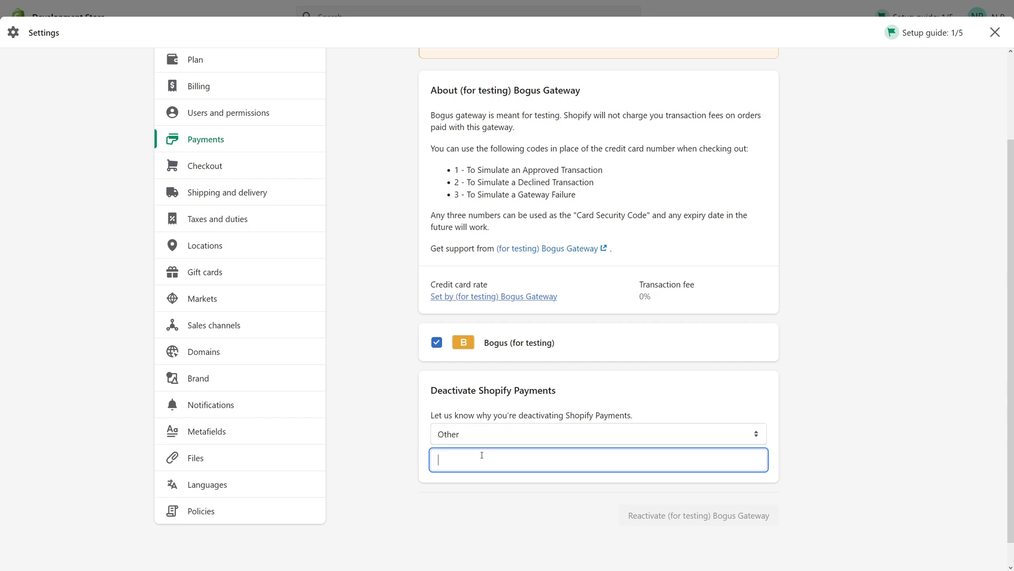
{"action": "type", "text": "test"}
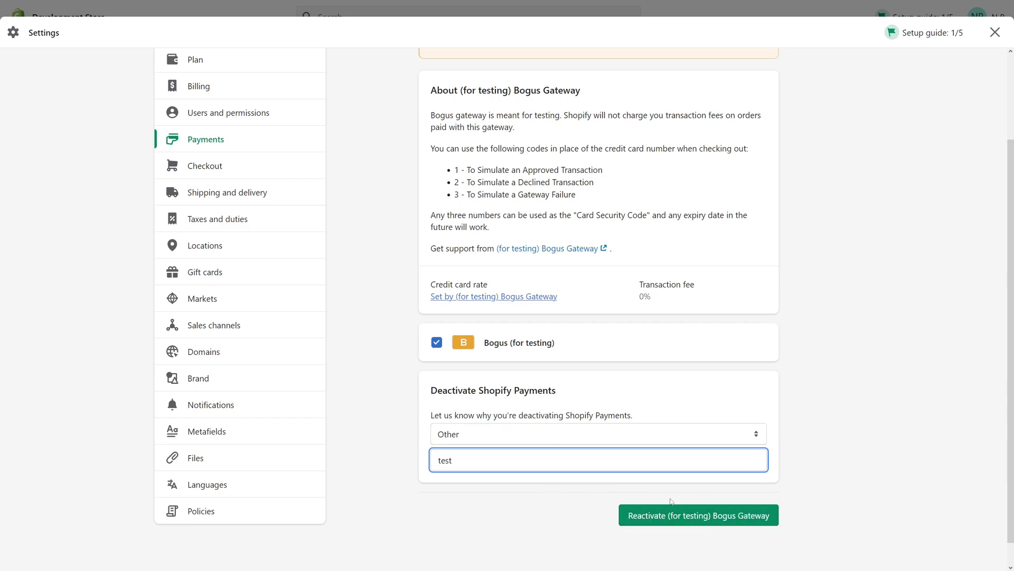
{"action": "left_click", "coordinate": [670, 518]}
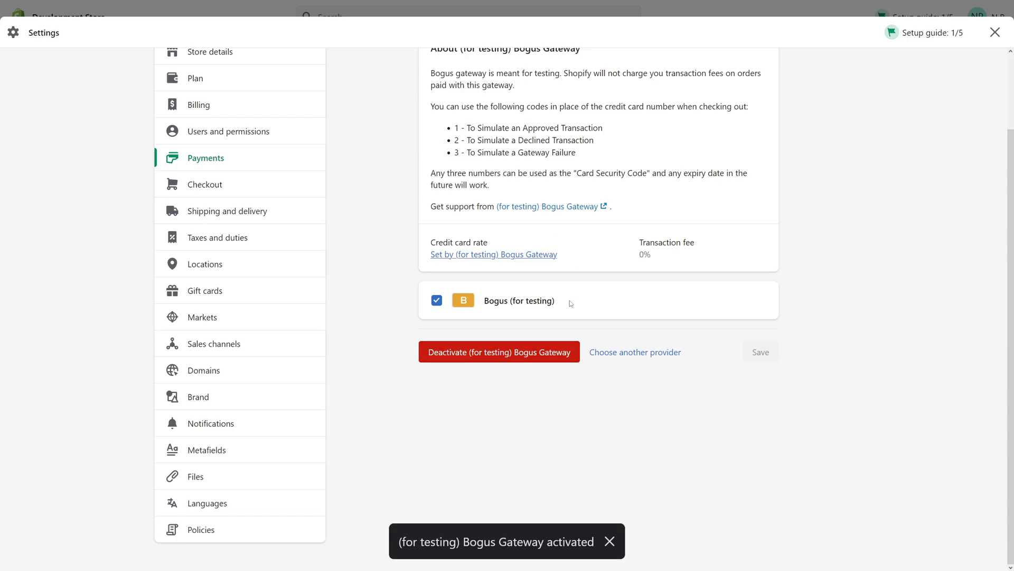
{"action": "scroll", "coordinate": [570, 301], "scroll_direction": "up", "scroll_amount": 2}
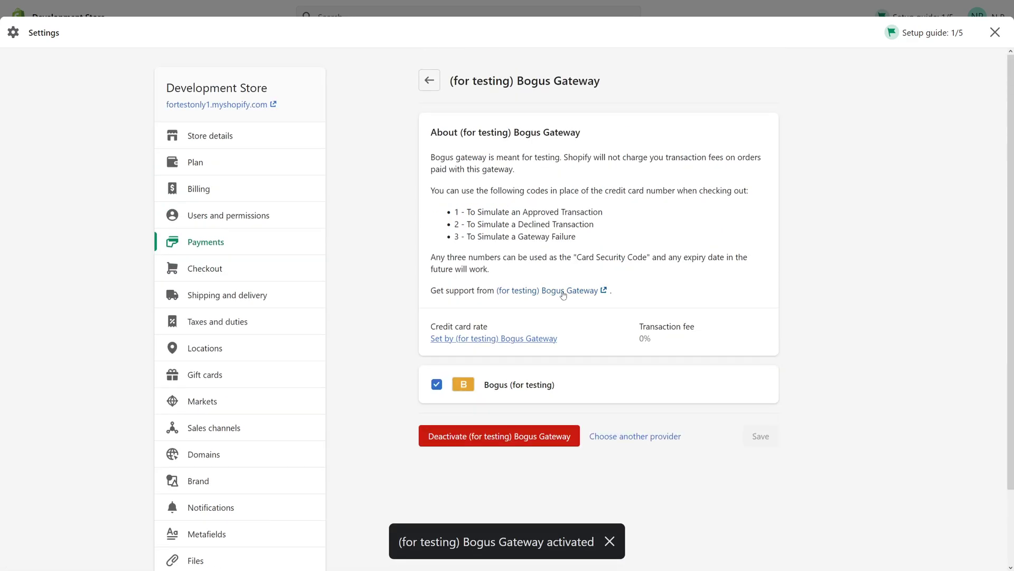
Return to Payments, then start checkout for the Copper Light cart on the storefront
{"action": "left_click", "coordinate": [429, 81]}
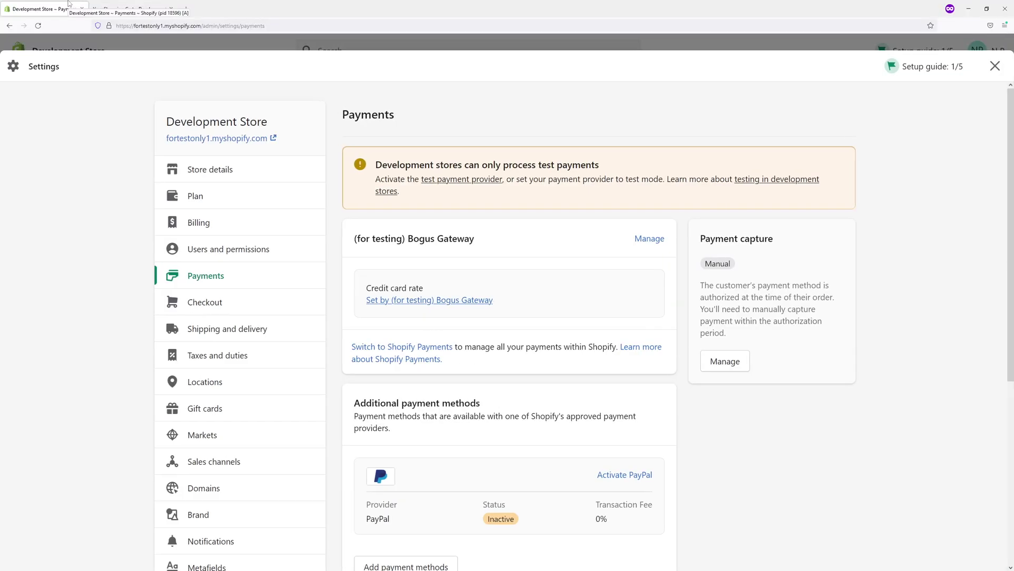
{"action": "left_click", "coordinate": [128, 7]}
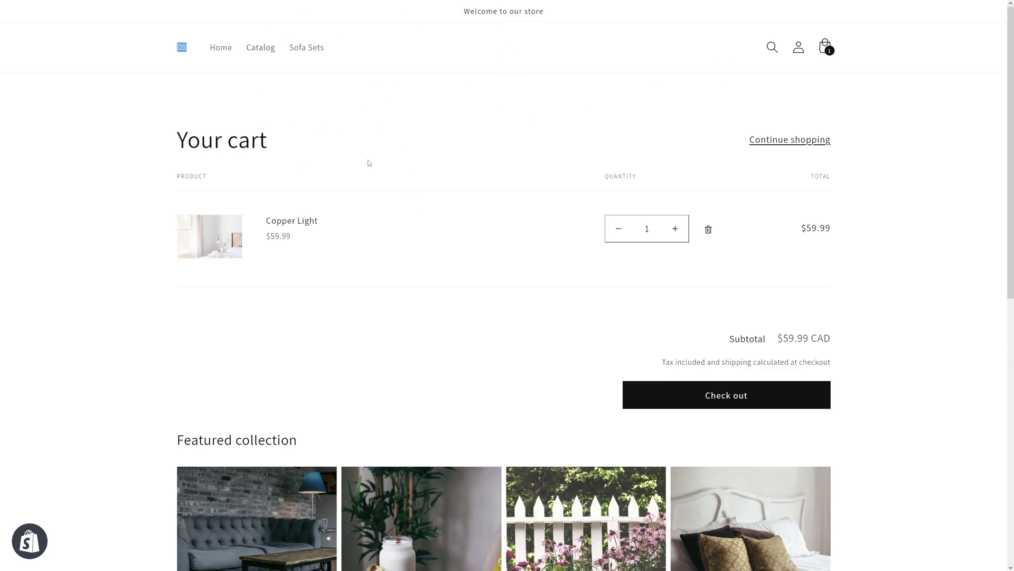
{"action": "left_click", "coordinate": [716, 401]}
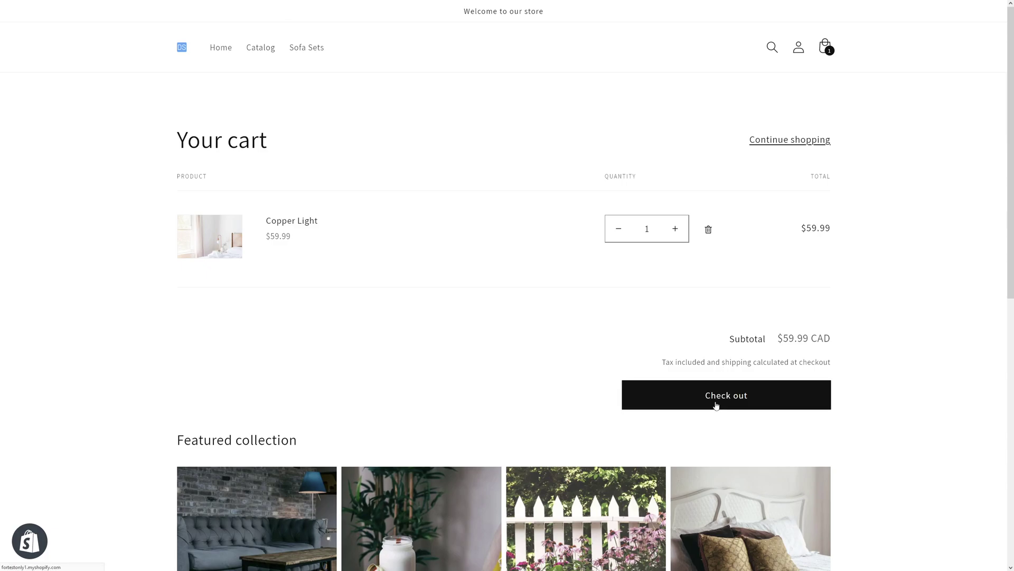
Enter the customer's e-mail, first and last name, and pick the suggested street address
{"action": "mouse_move", "coordinate": [338, 3]}
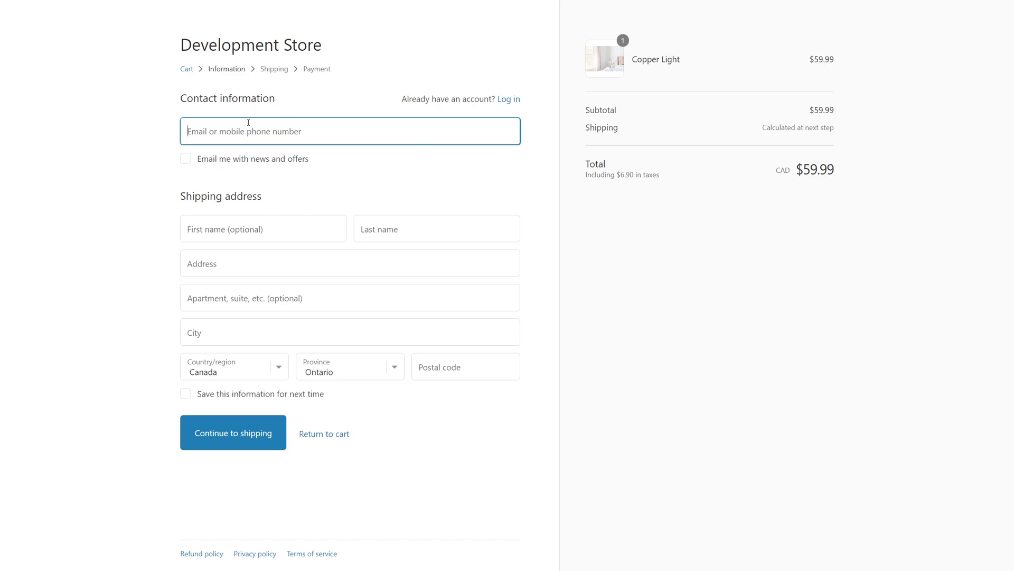
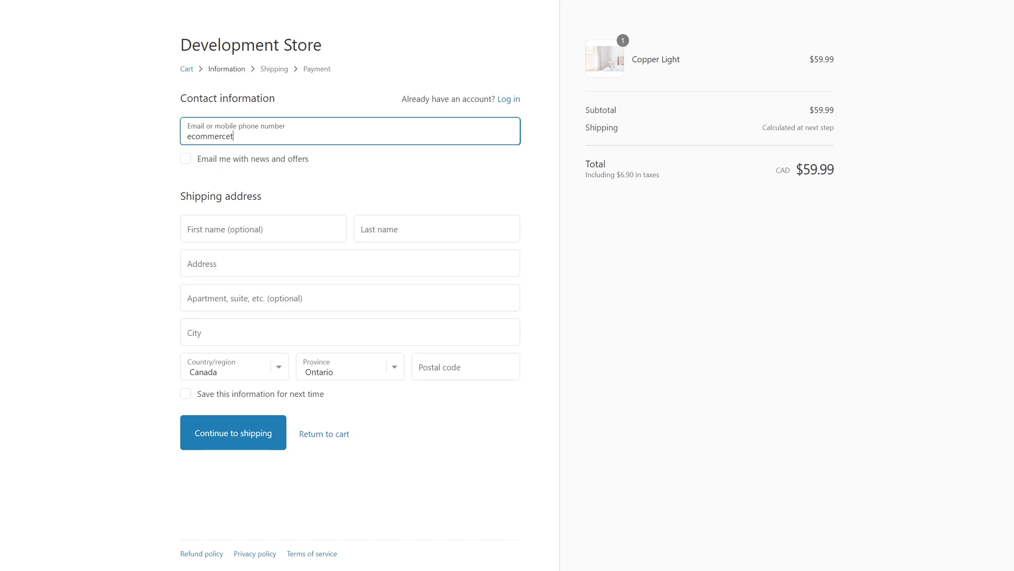
{"action": "key", "text": "Tab"}
{"action": "key", "text": "Tab"}
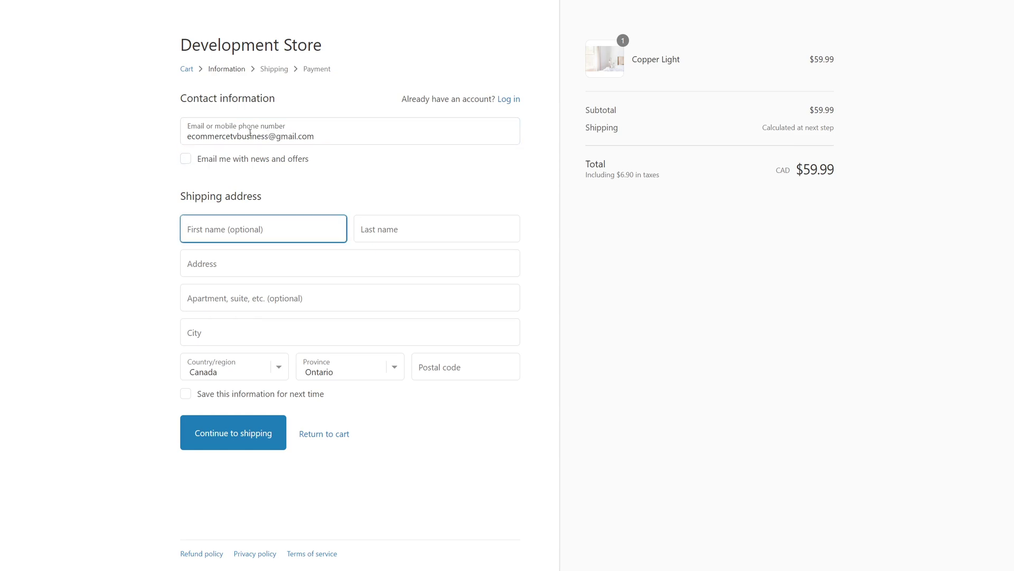
{"action": "type", "text": "Nick"}
{"action": "key", "text": "Tab"}
{"action": "type", "text": "p"}
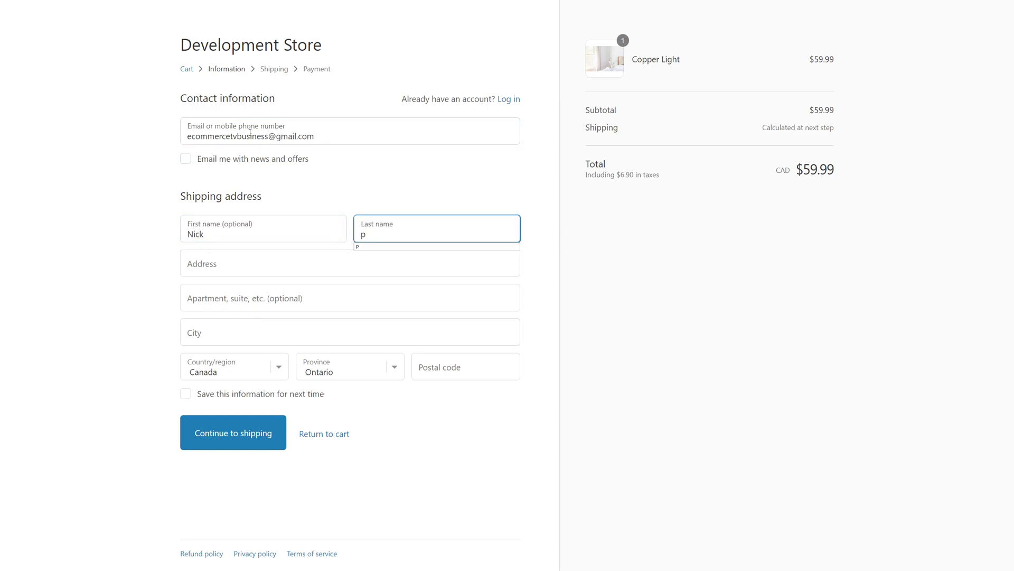
{"action": "key", "text": "Tab"}
{"action": "type", "text": "15"}
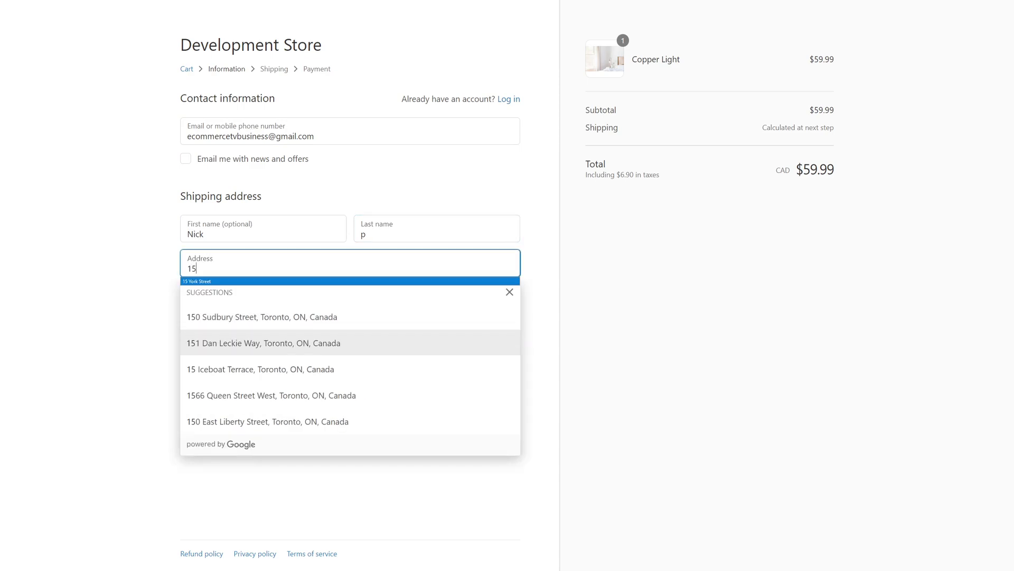
{"action": "left_click", "coordinate": [230, 281]}
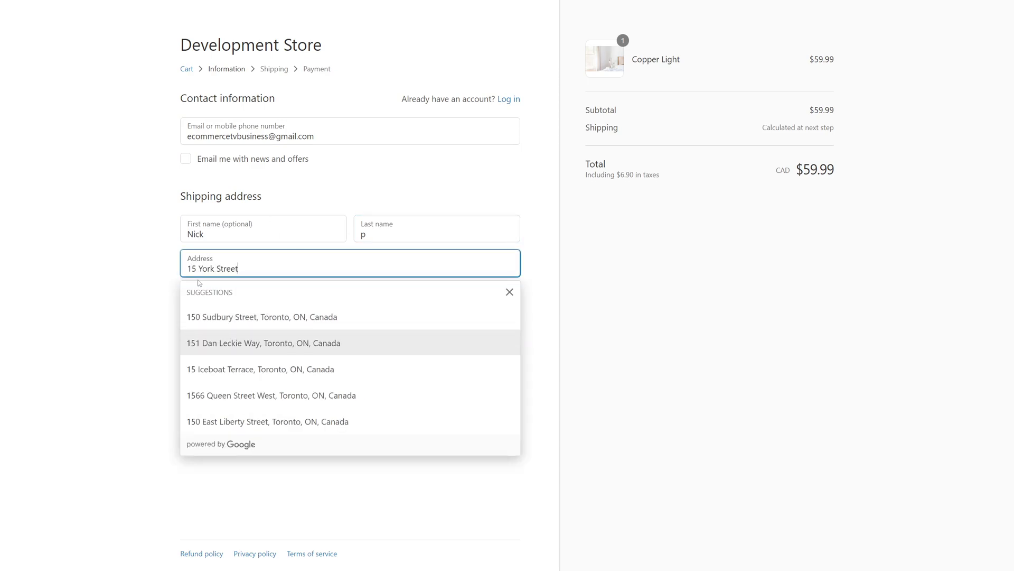
{"action": "left_click", "coordinate": [599, 268]}
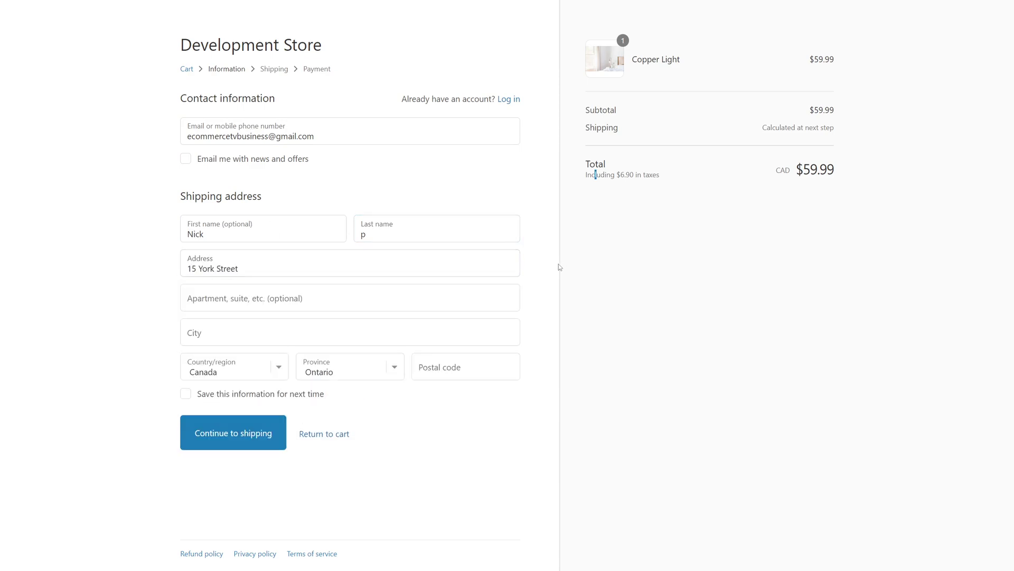
Fill in city and postal code, then continue with Expedited Parcel shipping to payment
{"action": "left_click", "coordinate": [287, 342]}
{"action": "type", "text": "Toronto"}
{"action": "key", "text": "Tab"}
{"action": "key", "text": "Tab"}
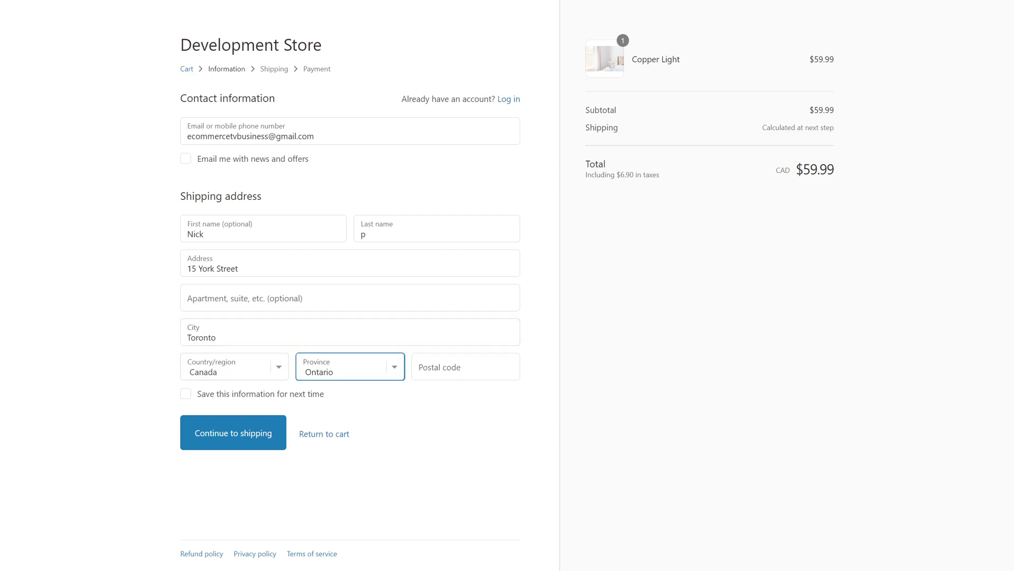
{"action": "key", "text": "Tab"}
{"action": "type", "text": "M1M1M1"}
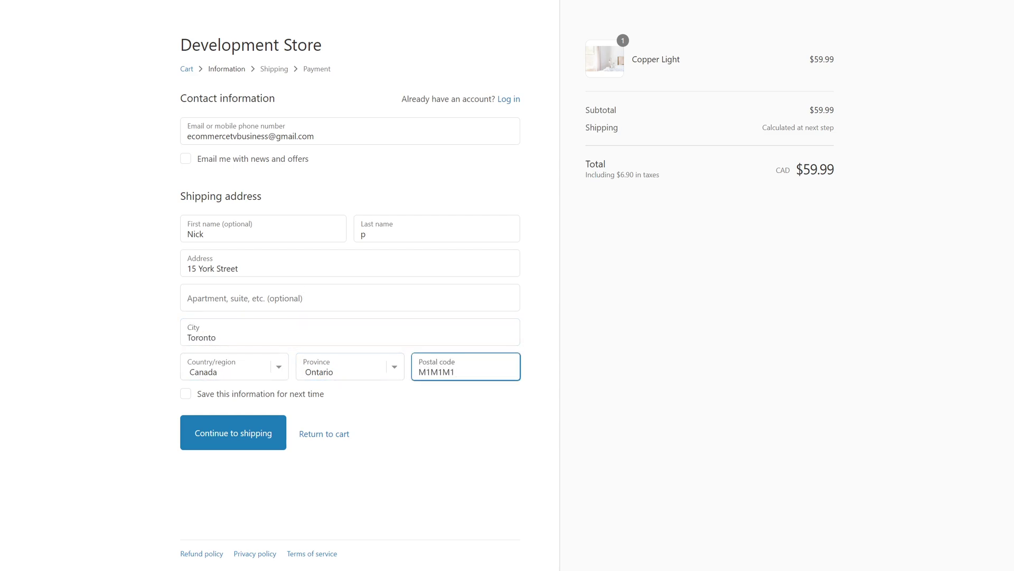
{"action": "left_click", "coordinate": [272, 427]}
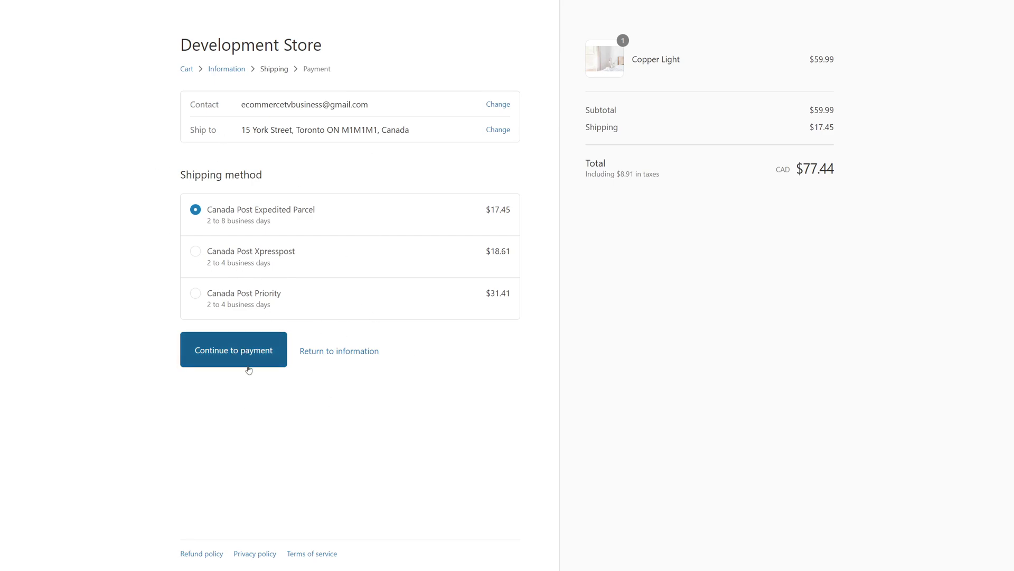
{"action": "left_click", "coordinate": [249, 363]}
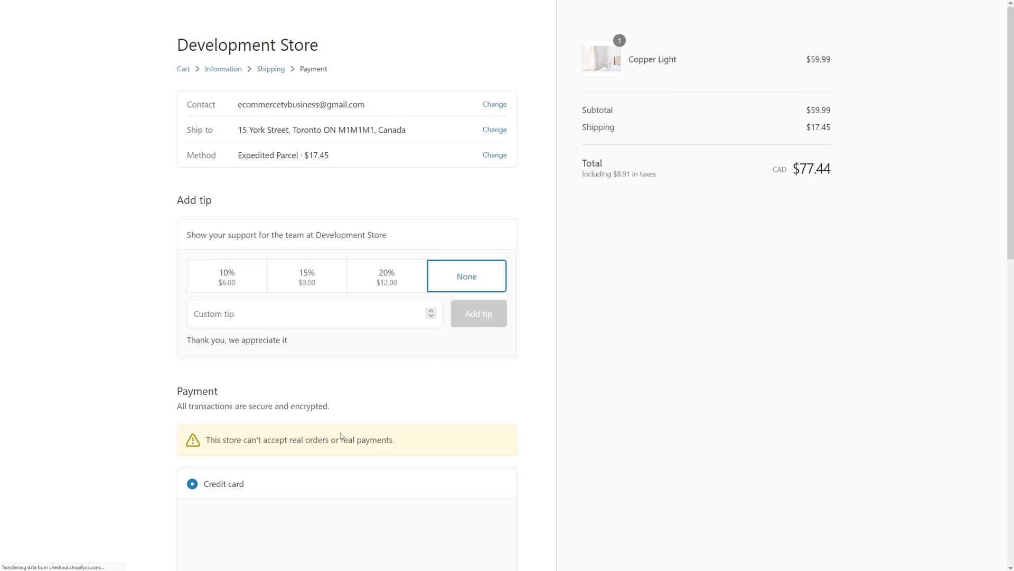
Enter the Bogus Gateway test card number, name 'Bogus Gateway', expiry 12/22 and security code
{"action": "scroll", "coordinate": [281, 217], "scroll_direction": "down", "scroll_amount": 5}
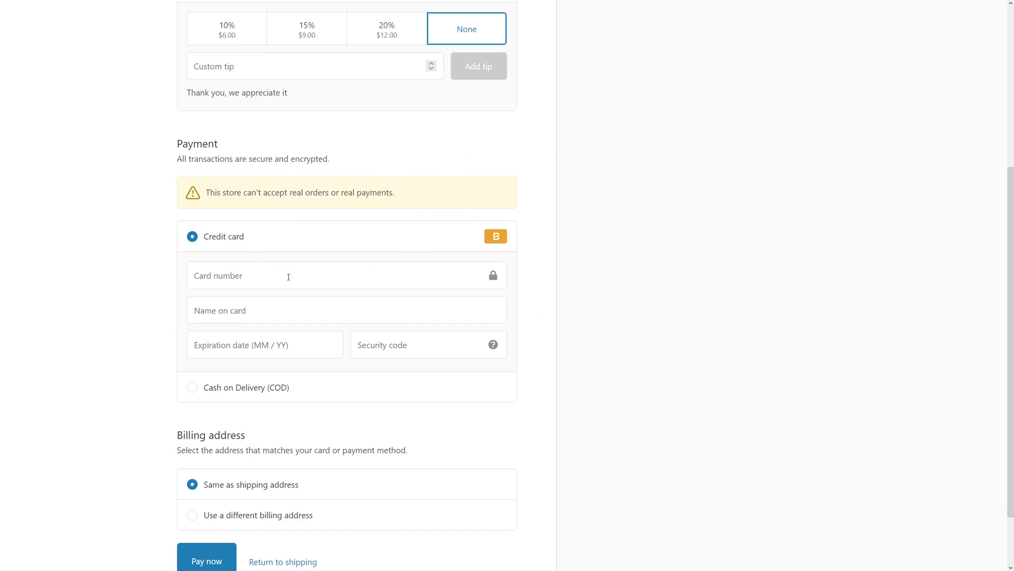
{"action": "left_click", "coordinate": [244, 279]}
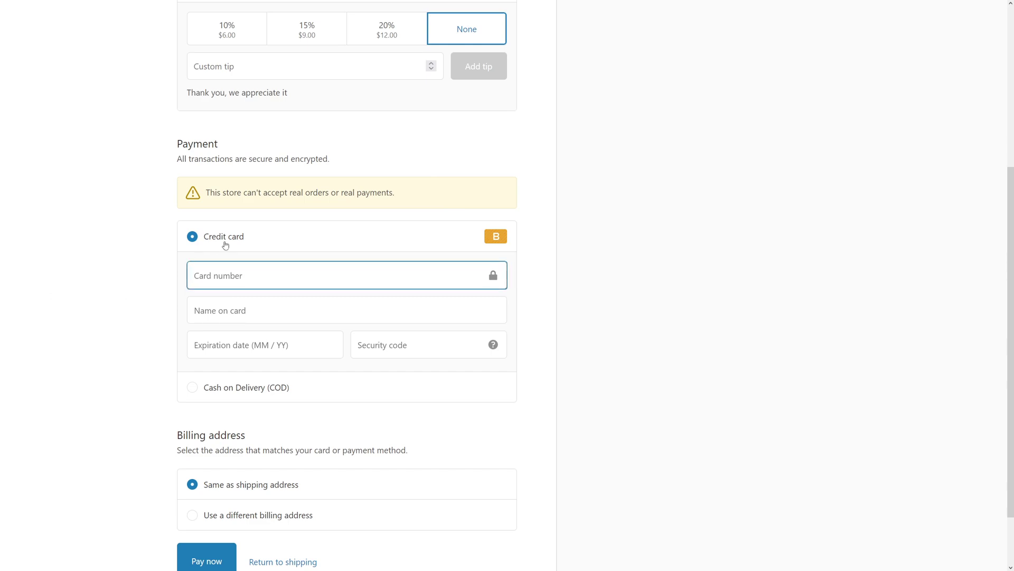
{"action": "type", "text": "1"}
{"action": "left_click", "coordinate": [250, 308]}
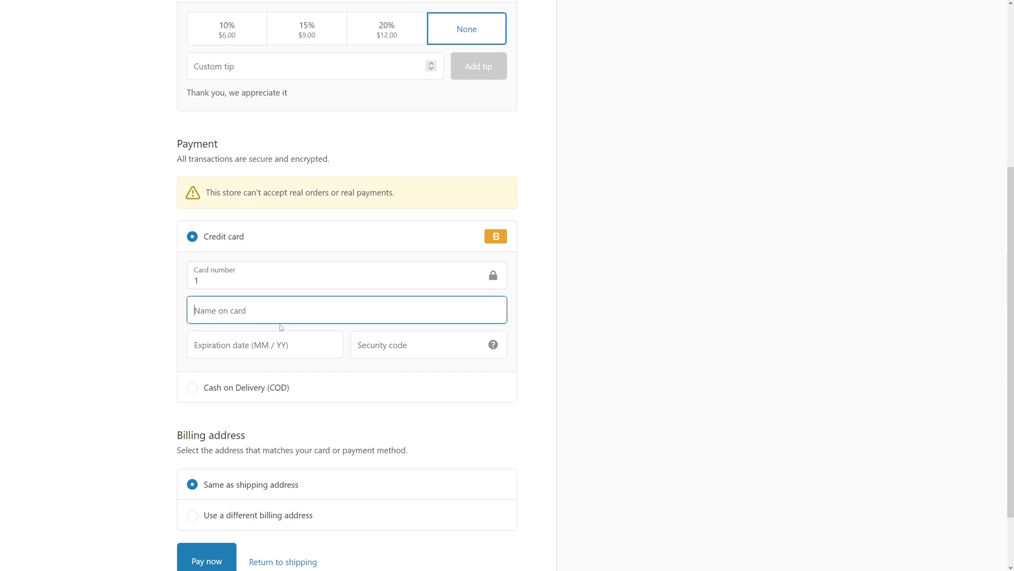
{"action": "mouse_move", "coordinate": [485, 336]}
{"action": "type", "text": "B"}
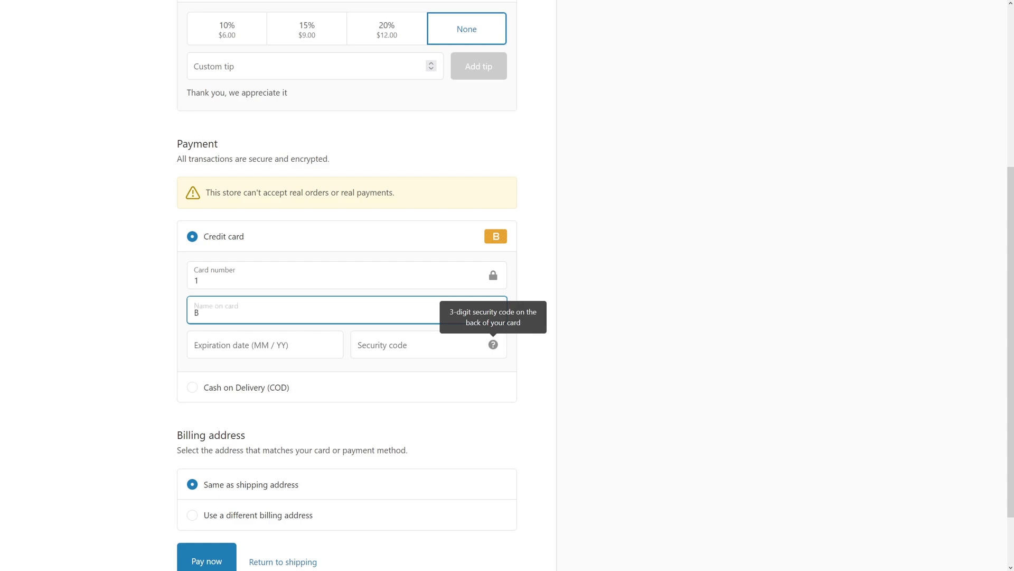
{"action": "type", "text": "ogus Gateway"}
{"action": "left_click", "coordinate": [272, 339]}
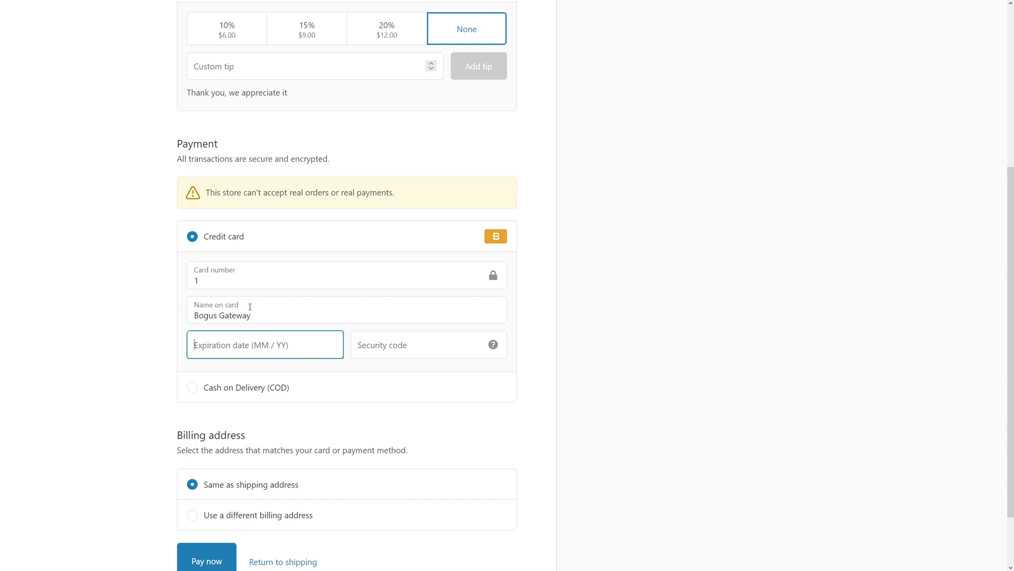
{"action": "type", "text": "12 / 22"}
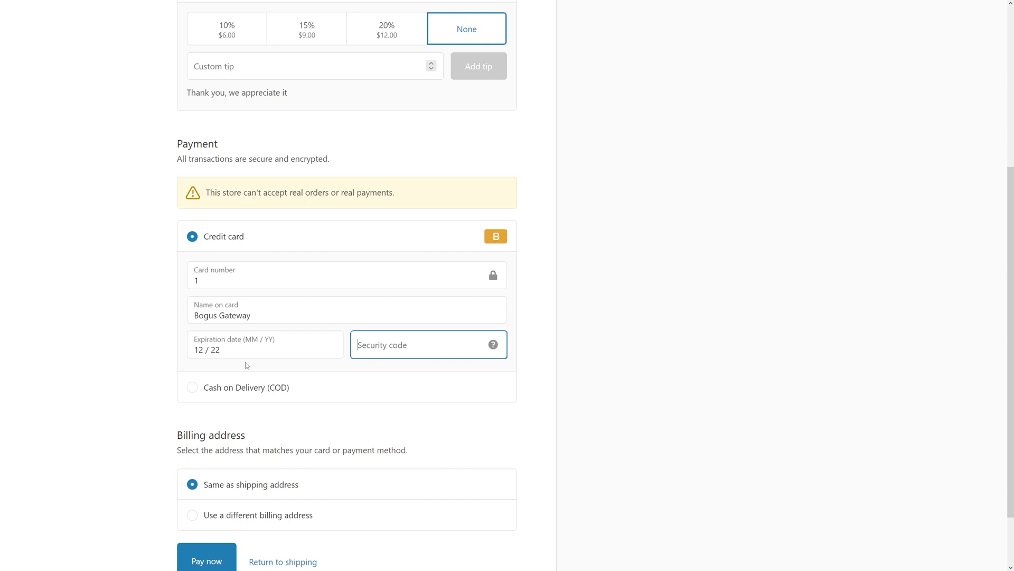
{"action": "type", "text": "123"}
{"action": "left_click", "coordinate": [607, 368]}
{"action": "scroll", "coordinate": [609, 385], "scroll_direction": "down", "scroll_amount": 2}
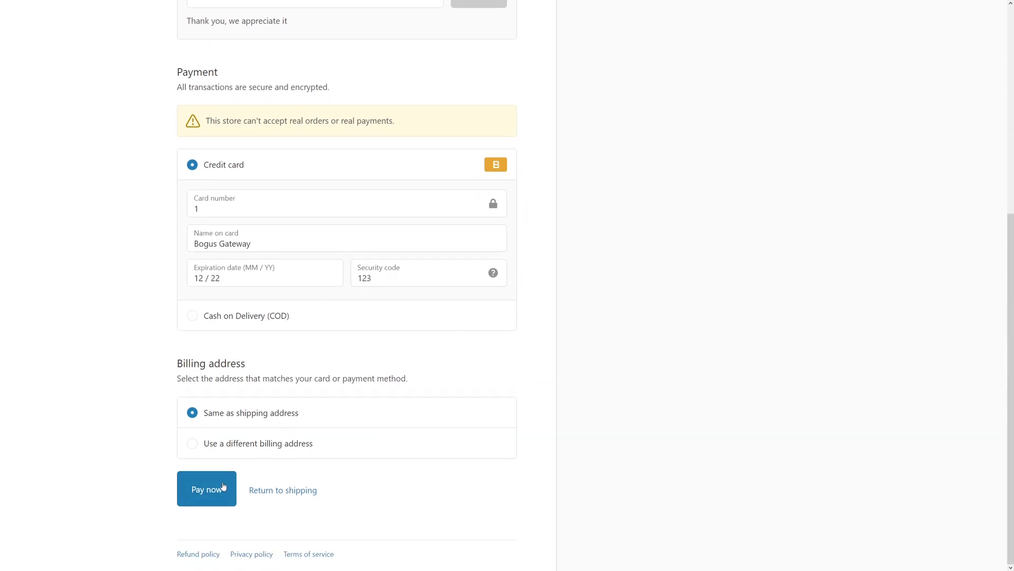
Pay for the $77.44 test order, then view the admin Orders list
{"action": "left_click", "coordinate": [224, 499]}
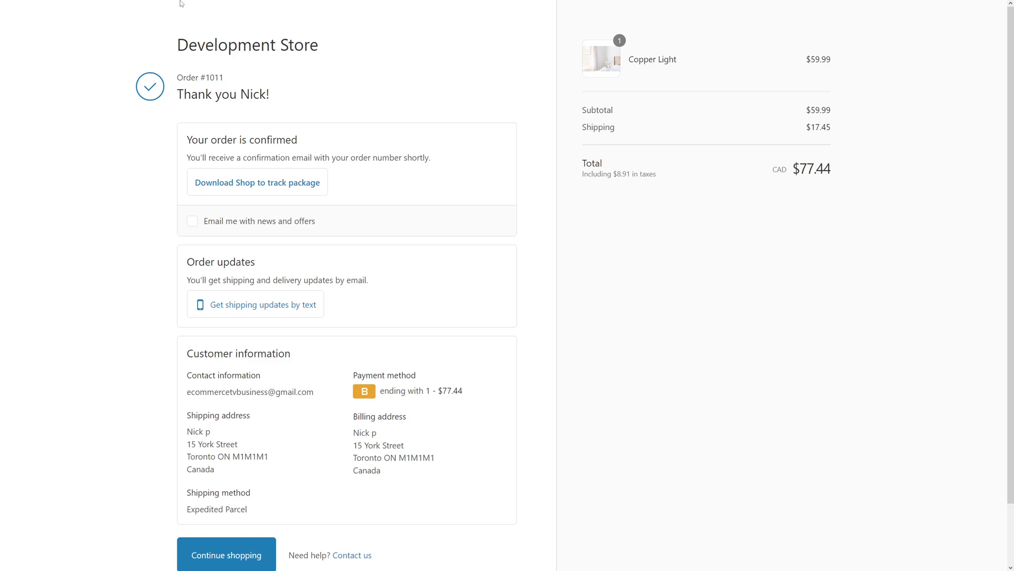
{"action": "mouse_move", "coordinate": [181, 3]}
{"action": "left_click", "coordinate": [60, 7]}
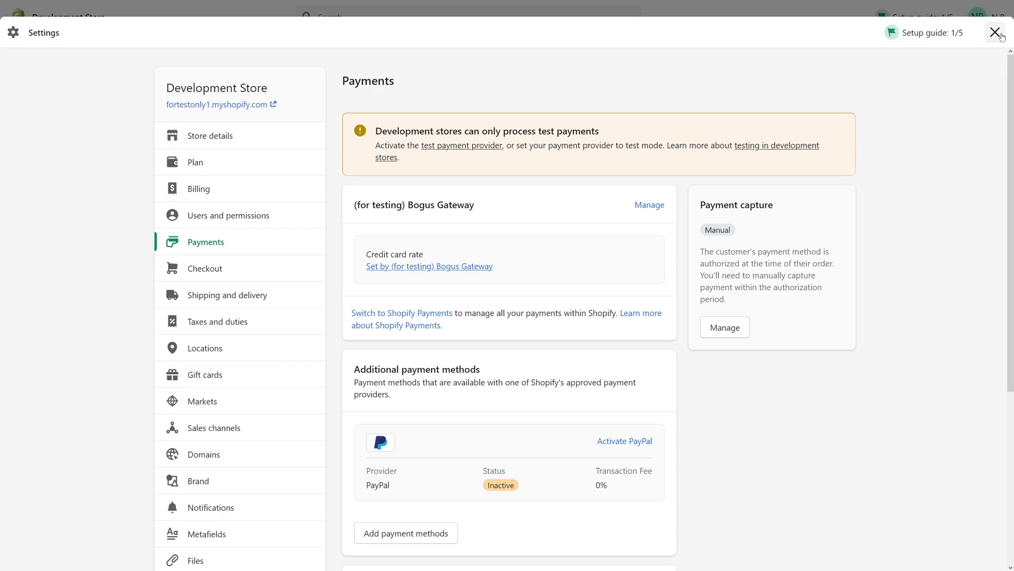
{"action": "left_click", "coordinate": [996, 32]}
{"action": "left_click", "coordinate": [126, 68]}
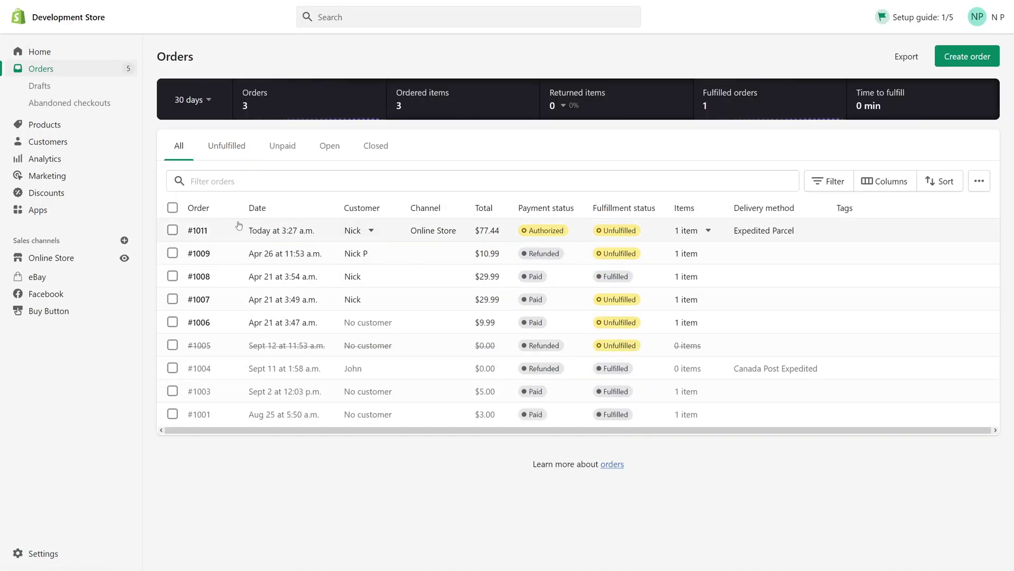
Open order #1011, review its details, and show its More actions menu
{"action": "left_click", "coordinate": [202, 231]}
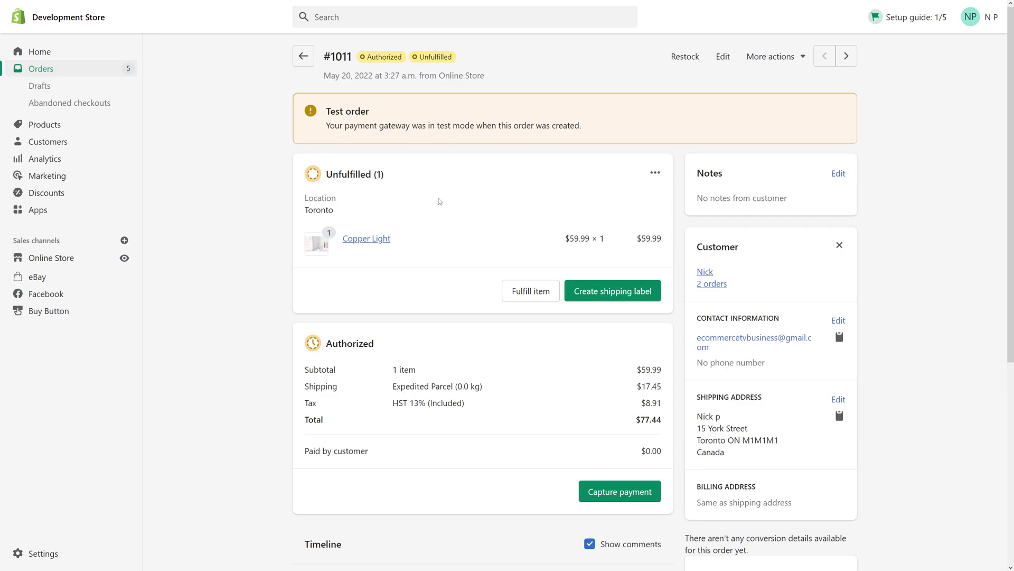
{"action": "scroll", "coordinate": [502, 142], "scroll_direction": "down", "scroll_amount": 5}
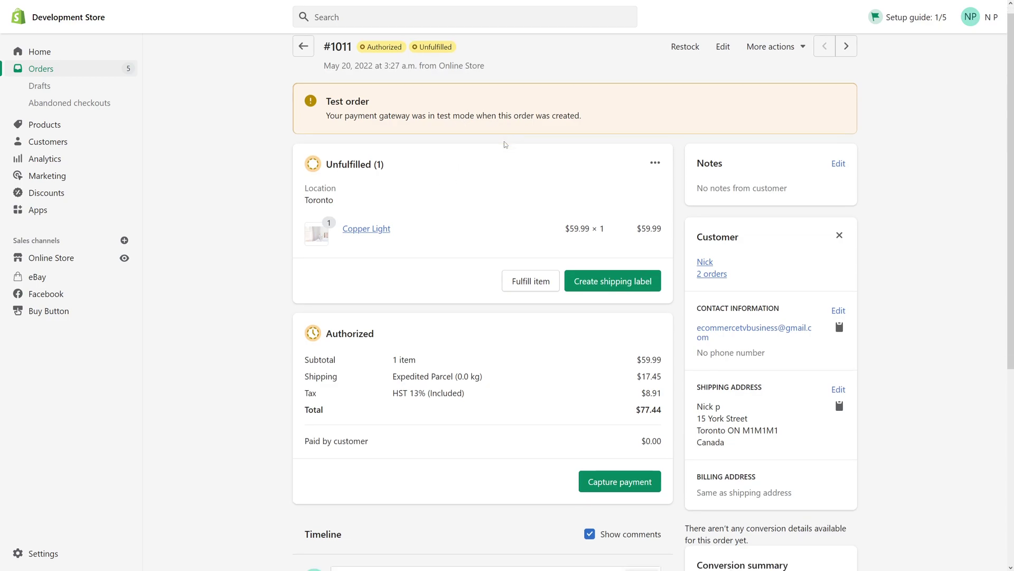
{"action": "scroll", "coordinate": [496, 166], "scroll_direction": "up", "scroll_amount": 1}
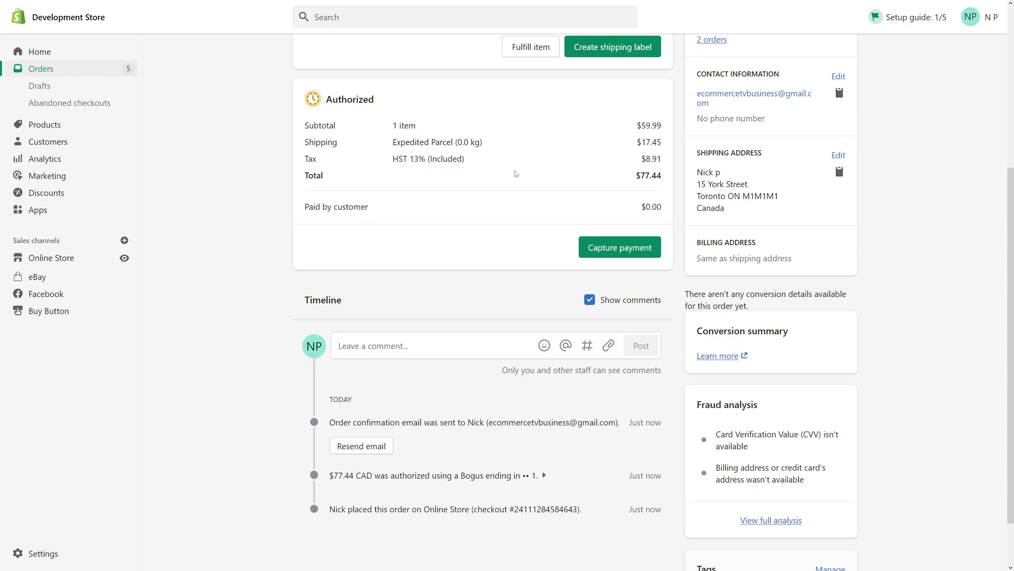
{"action": "scroll", "coordinate": [893, 113], "scroll_direction": "up", "scroll_amount": 4}
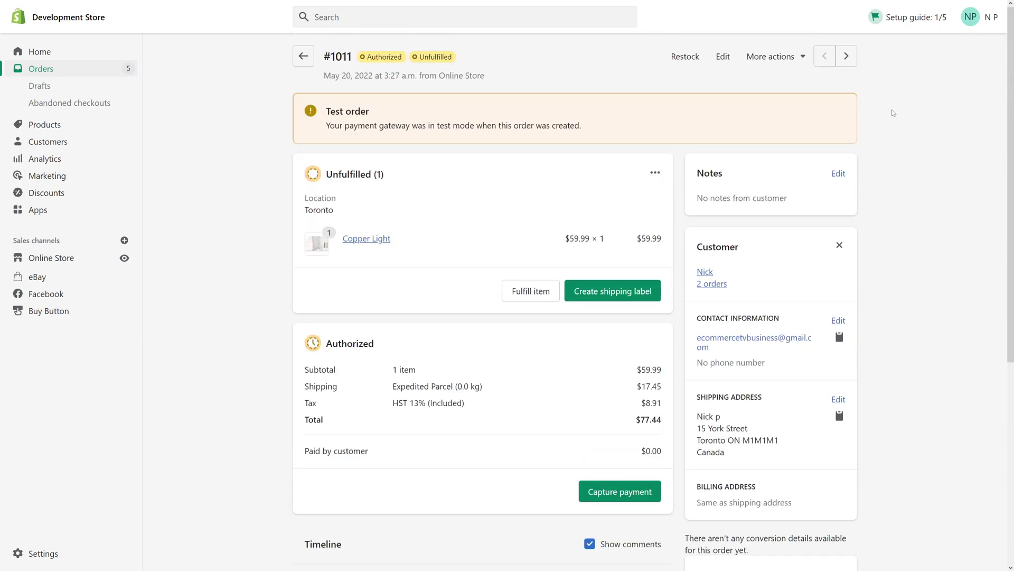
{"action": "scroll", "coordinate": [559, 160], "scroll_direction": "down", "scroll_amount": 5}
{"action": "scroll", "coordinate": [652, 163], "scroll_direction": "up", "scroll_amount": 5}
{"action": "left_click", "coordinate": [782, 62]}
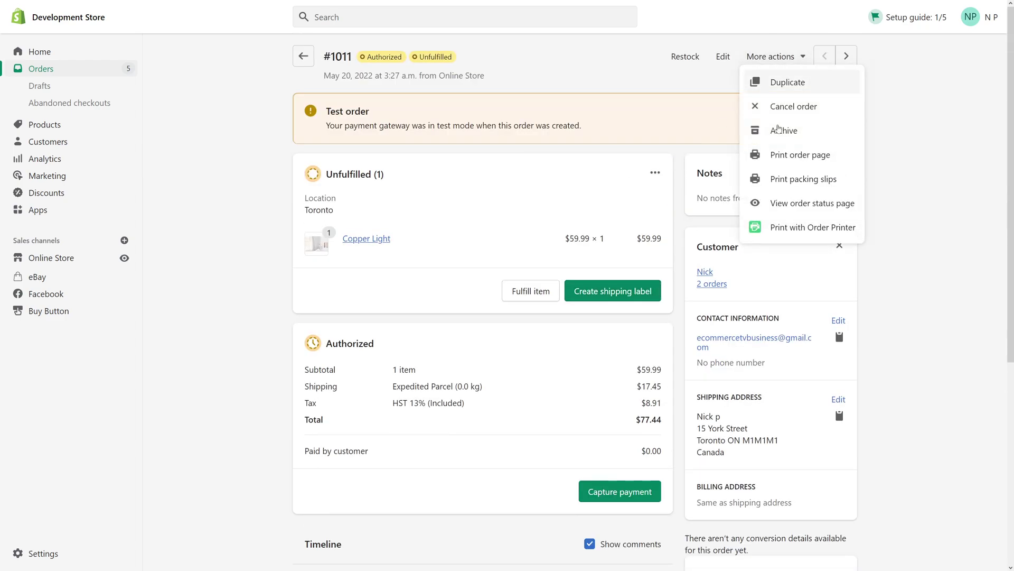
Cancel order #1011 with Restock items kept, voiding the $77.44 payment
{"action": "left_click", "coordinate": [777, 108]}
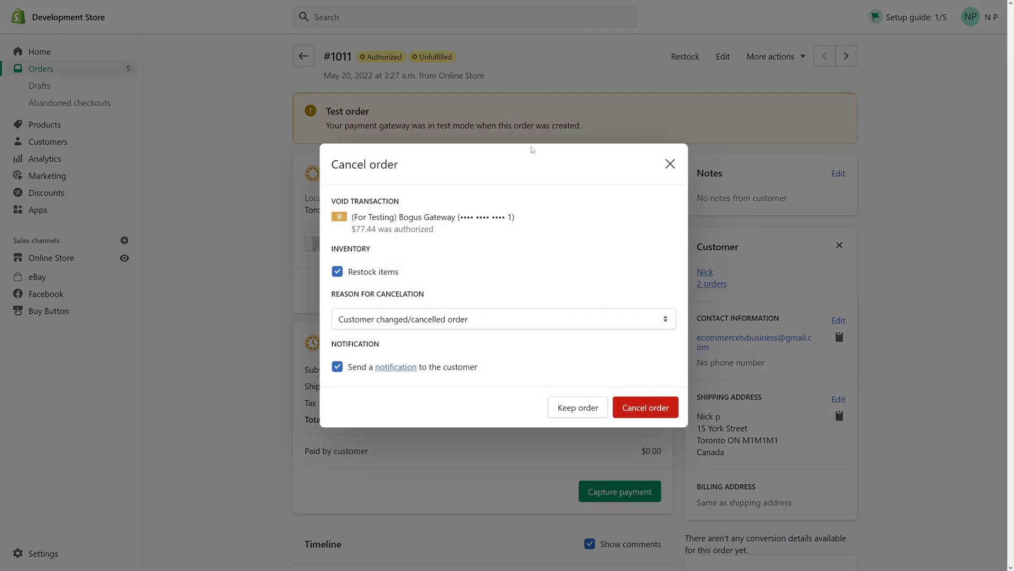
{"action": "left_click", "coordinate": [645, 407]}
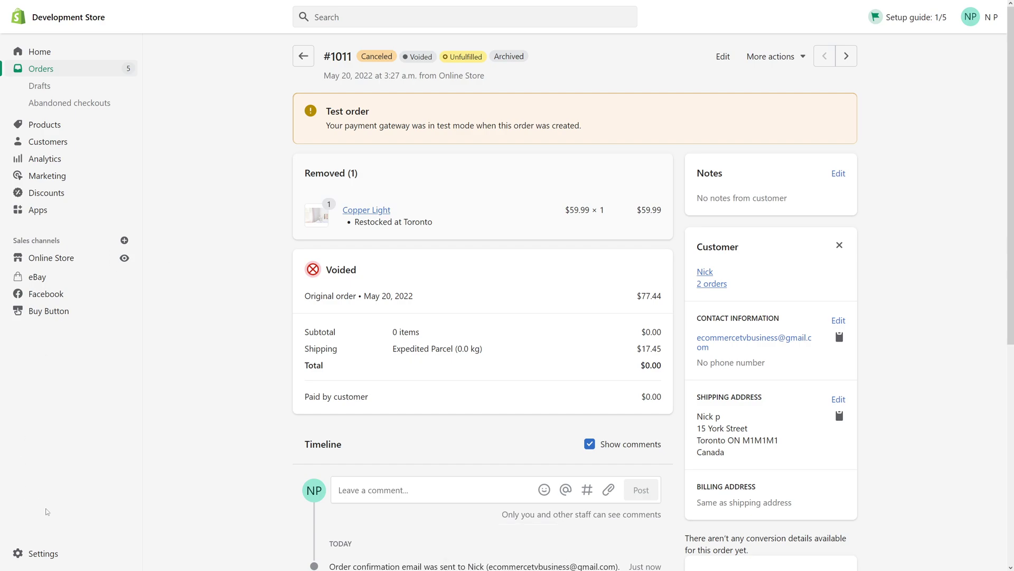
Switch the store's payment provider back to Shopify Payments and reload the Payments page
{"action": "left_click", "coordinate": [44, 555]}
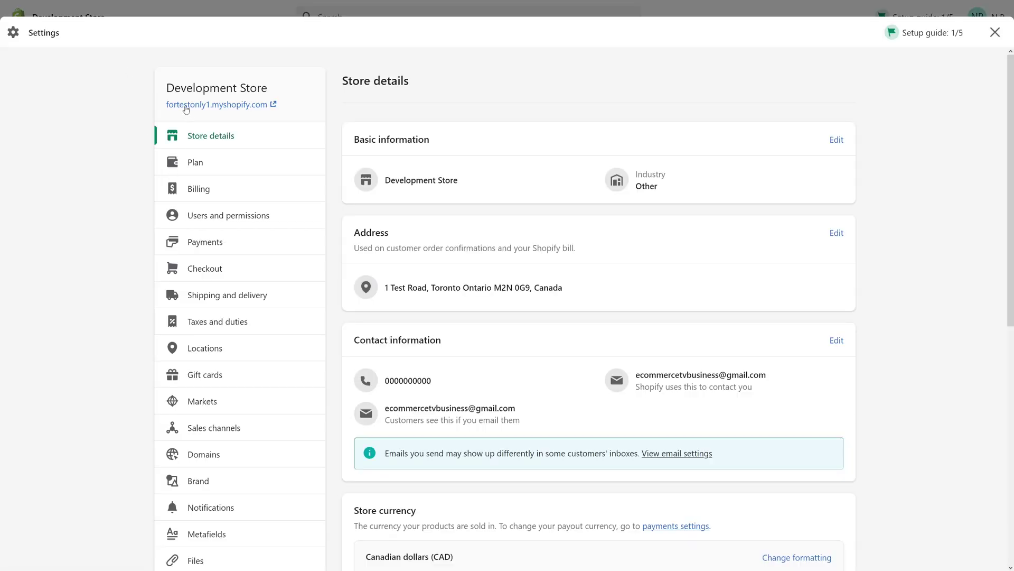
{"action": "left_click", "coordinate": [219, 240]}
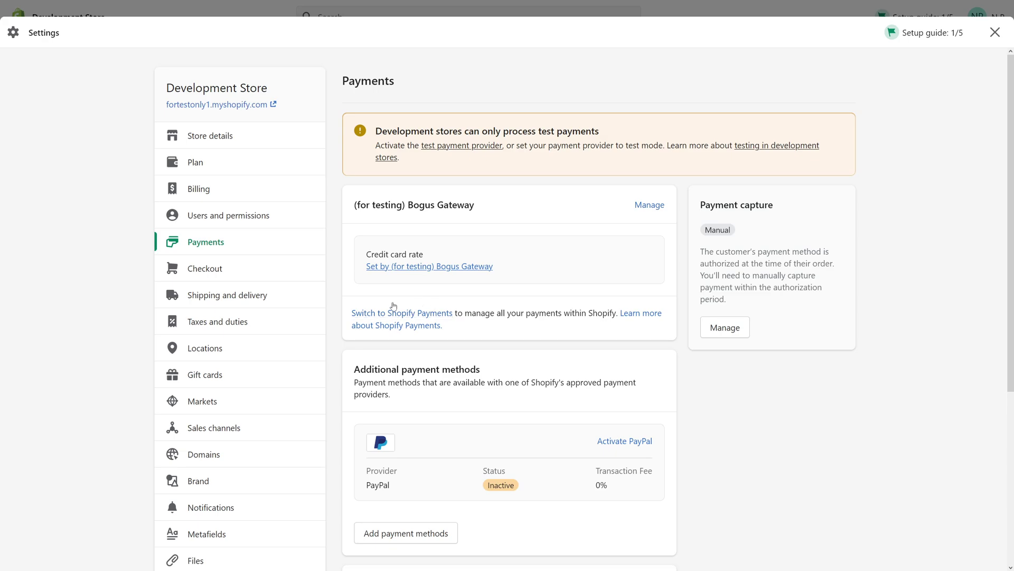
{"action": "left_click", "coordinate": [426, 313]}
{"action": "left_click", "coordinate": [621, 328]}
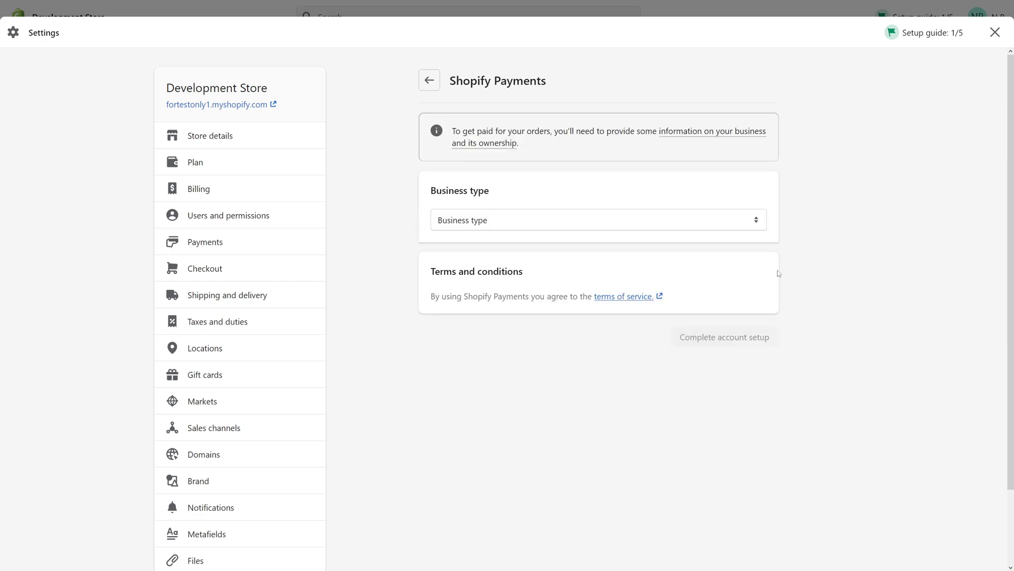
{"action": "left_click", "coordinate": [430, 80]}
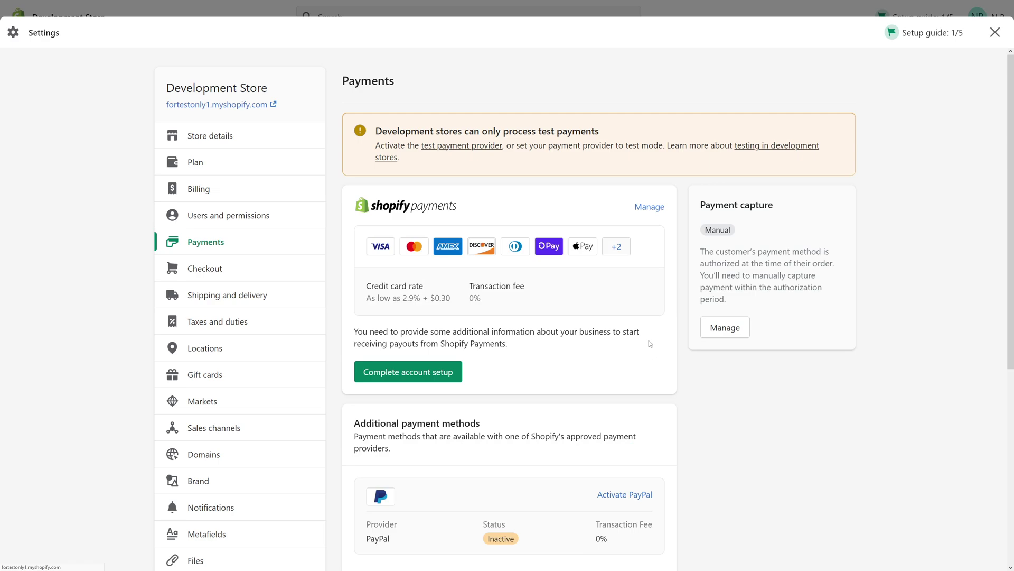
{"action": "key", "text": "F5"}
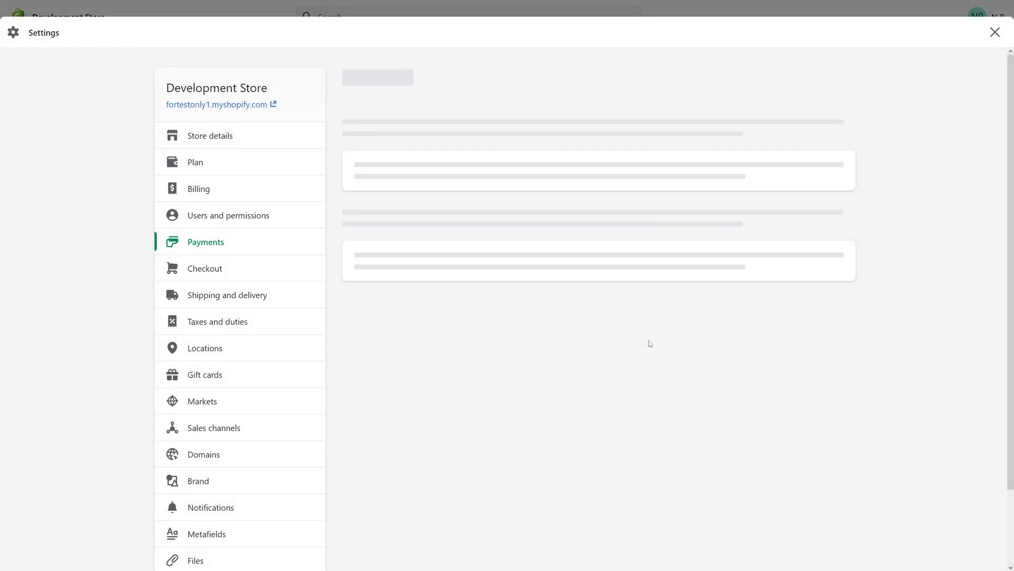